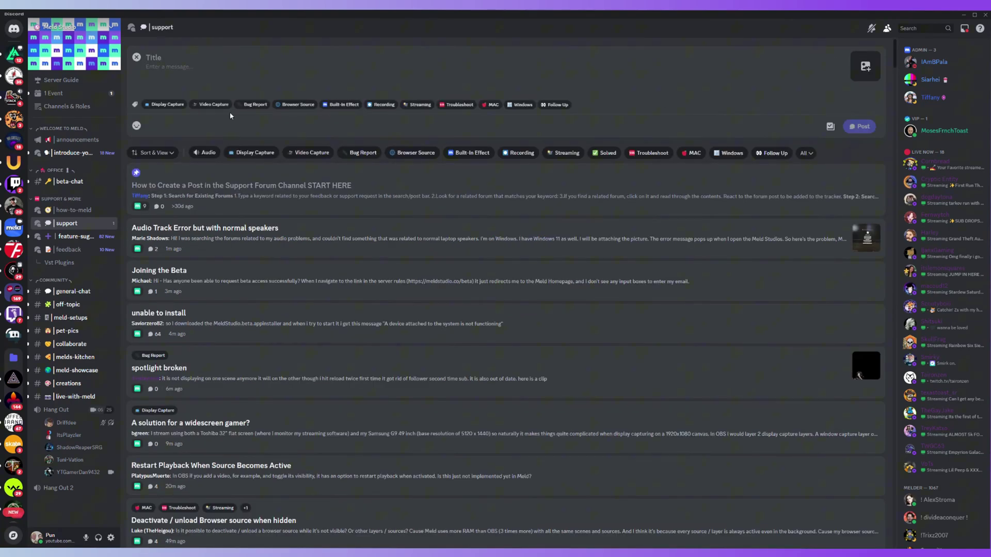
Draft a #support post titled 'HELP ME!!!!' asking for help getting sources to work in Meld
type("HELP ME!!!!")
key("Tab")
type("I need")
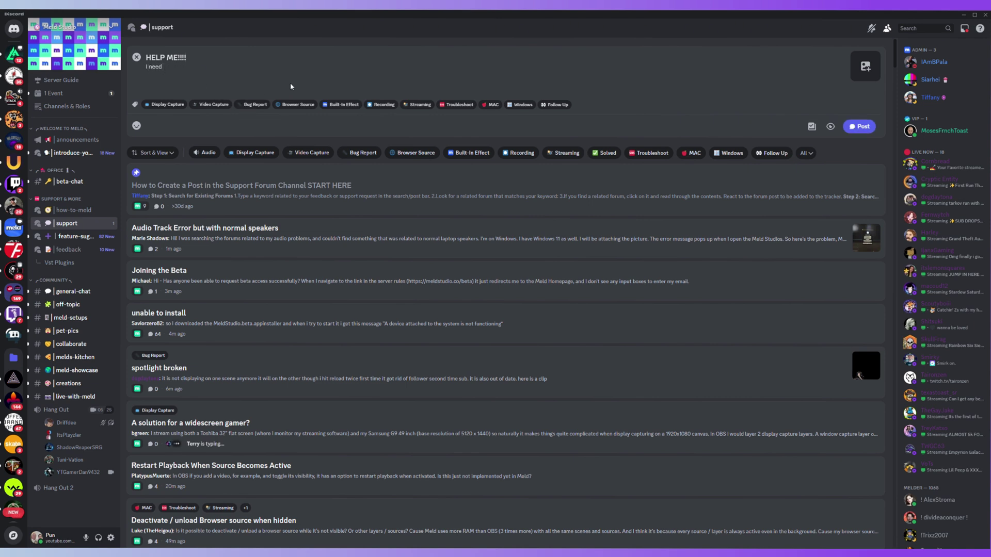
type(" help getting sources to work in ME")
key("BackSpace")
type("els")
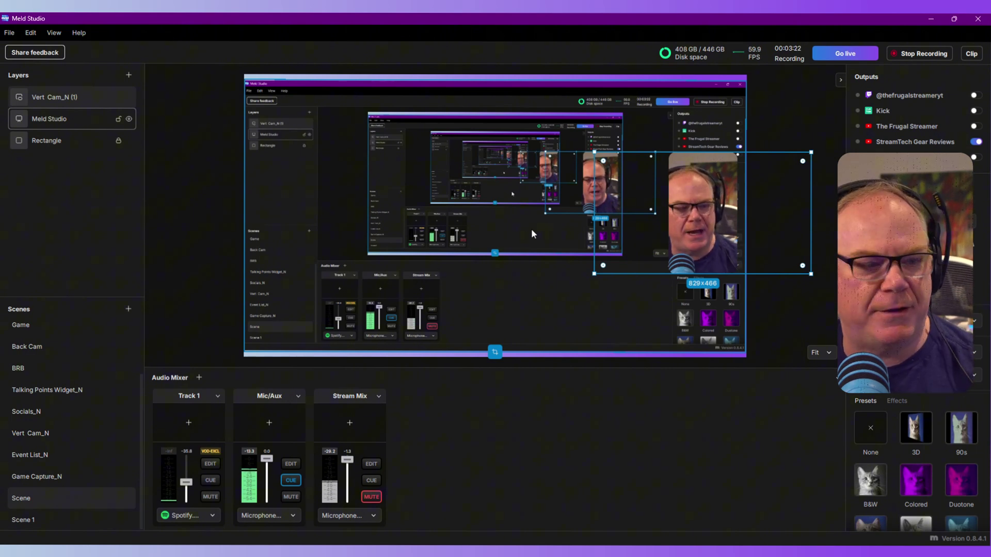
Lock the Rectangle layer and show the add-layer Widget options, Combo Widget and Spotlight
left_click(118, 139)
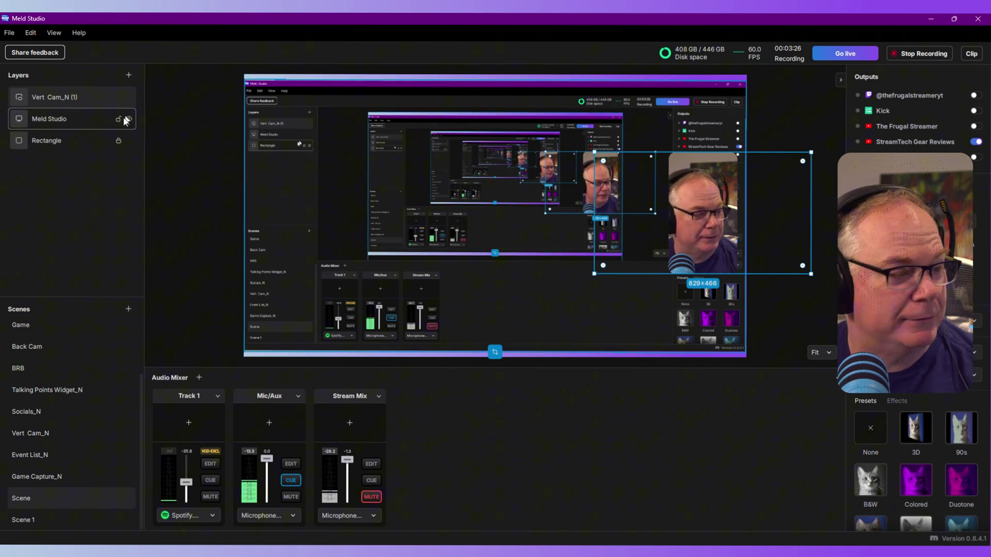
left_click(128, 75)
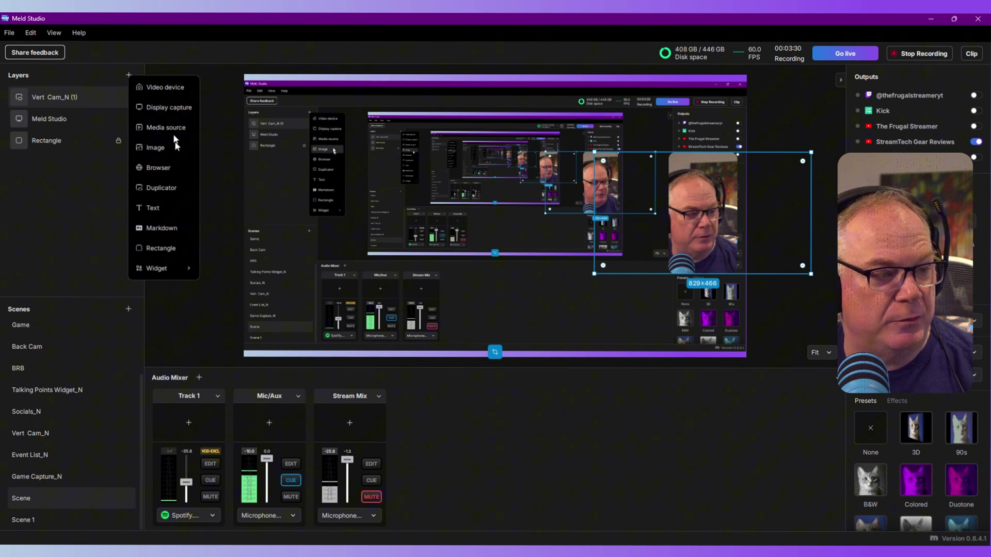
mouse_move(175, 268)
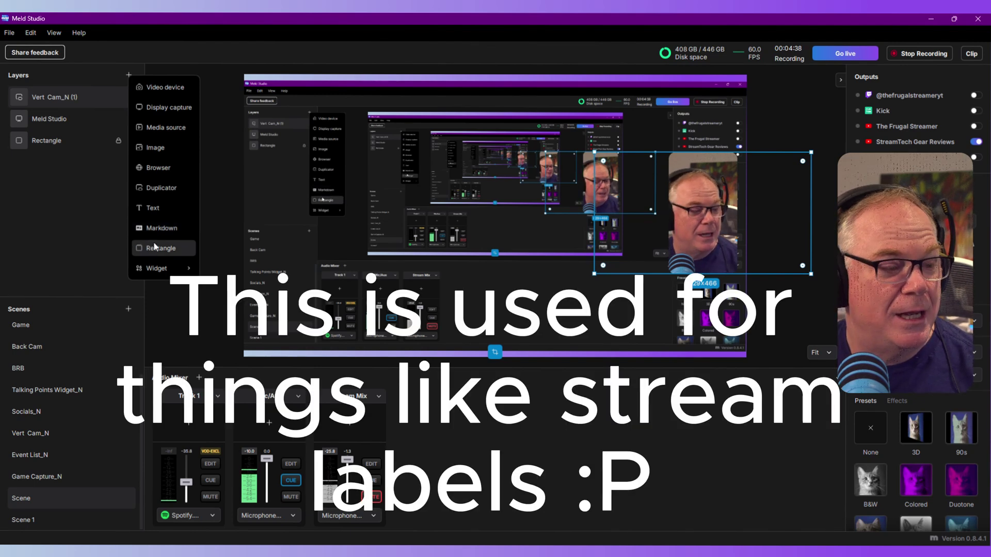
mouse_move(186, 268)
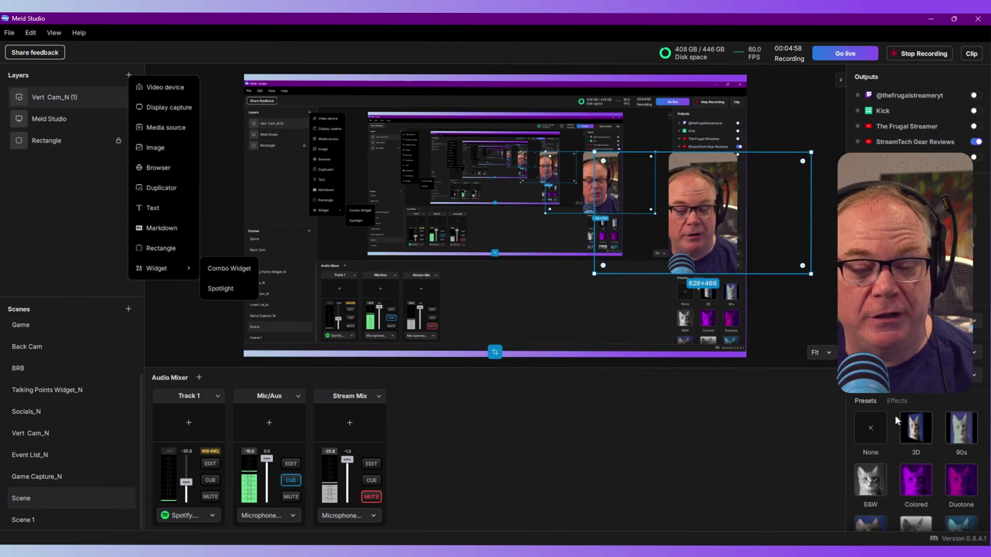
Inspect the Kick Alerts layer and Game scene context menus, then select the Vert Cam_N (1) layer
scroll(927, 447, "down", 1)
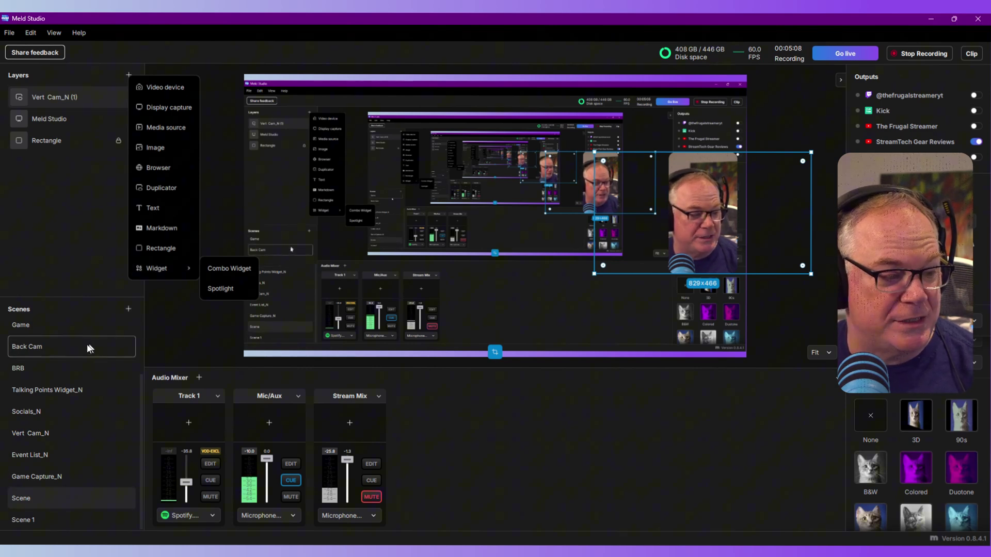
scroll(79, 346, "up", 3)
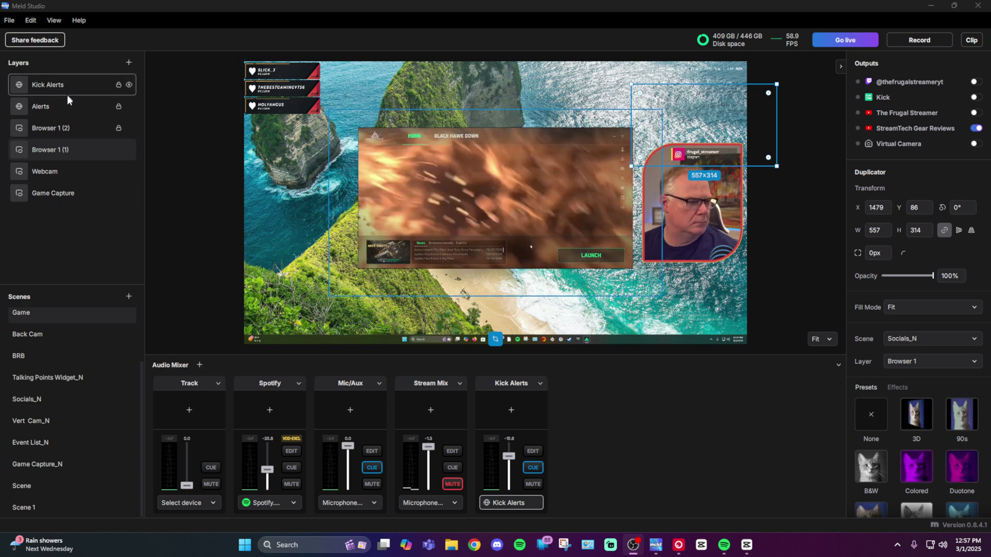
right_click(68, 84)
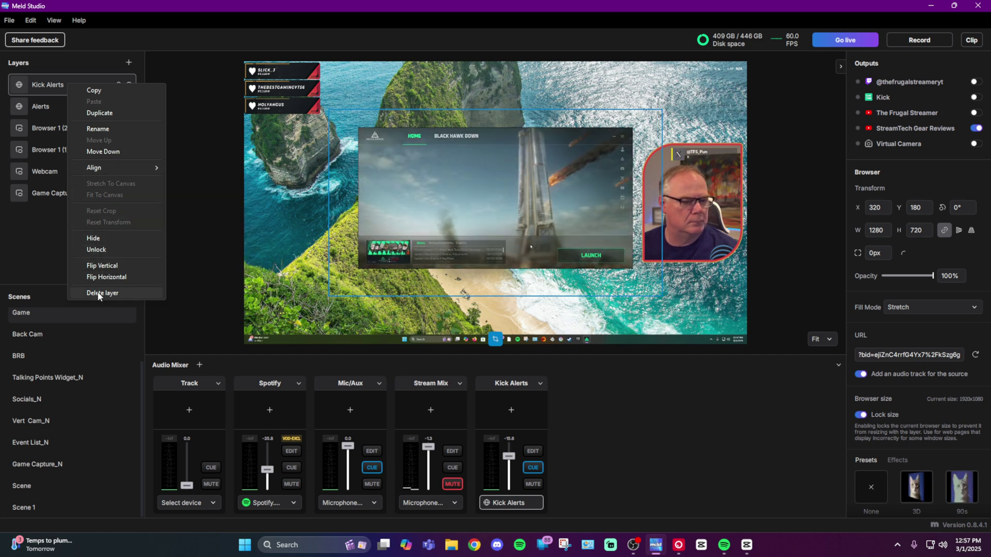
left_click(34, 259)
right_click(44, 314)
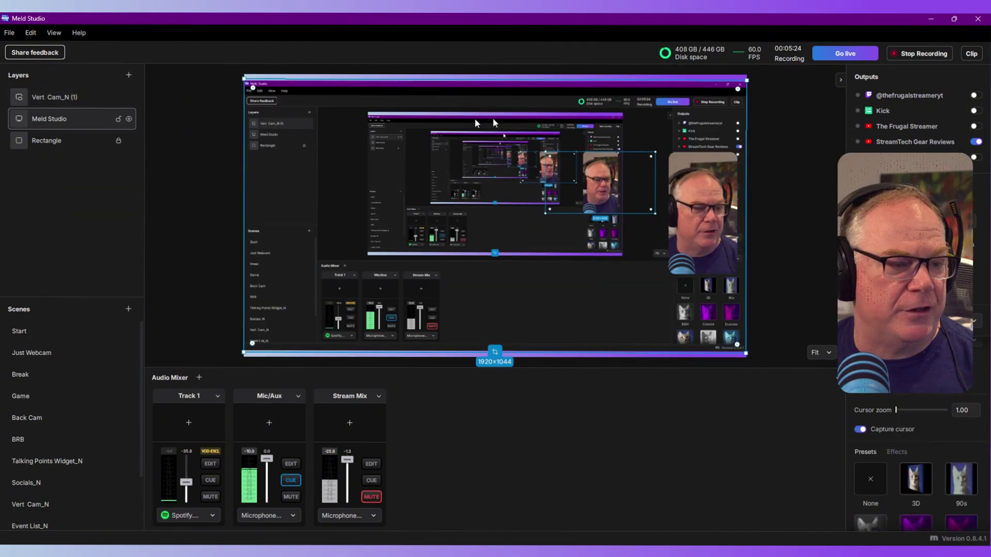
left_click(73, 100)
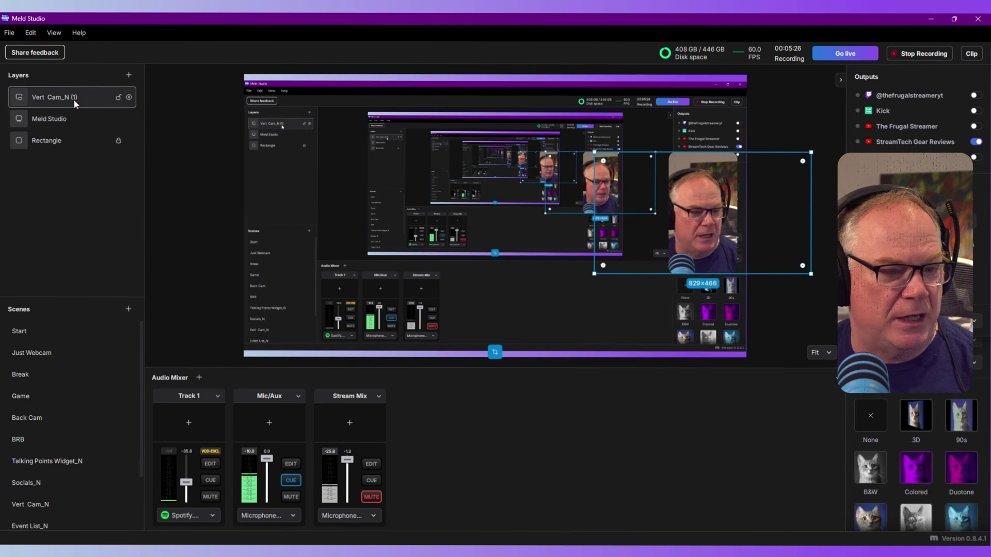
Scroll the Scenes list to point out scenes such as Socials_N, Event List_N and Vert Cam_N
scroll(42, 423, "down", 2)
left_click(43, 416)
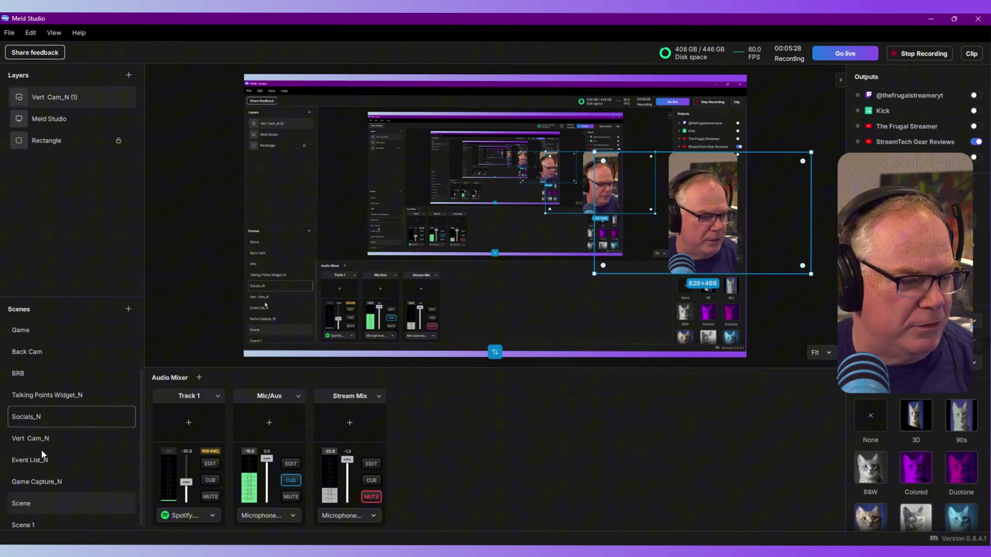
left_click(42, 458)
left_click(67, 440)
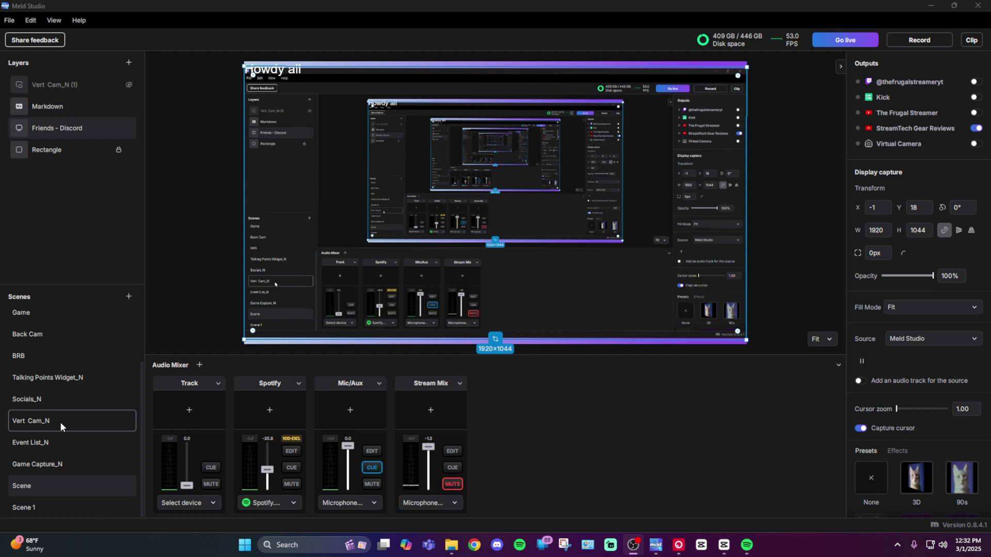
In Vert Cam_N, crop the camera to a rounded portrait frame centred on the face
left_click(61, 423)
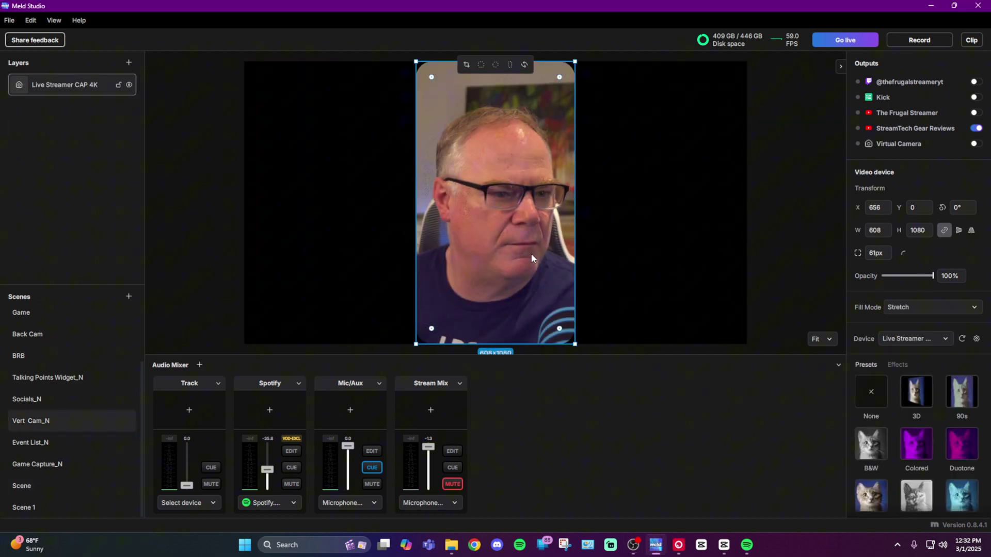
left_click(463, 64)
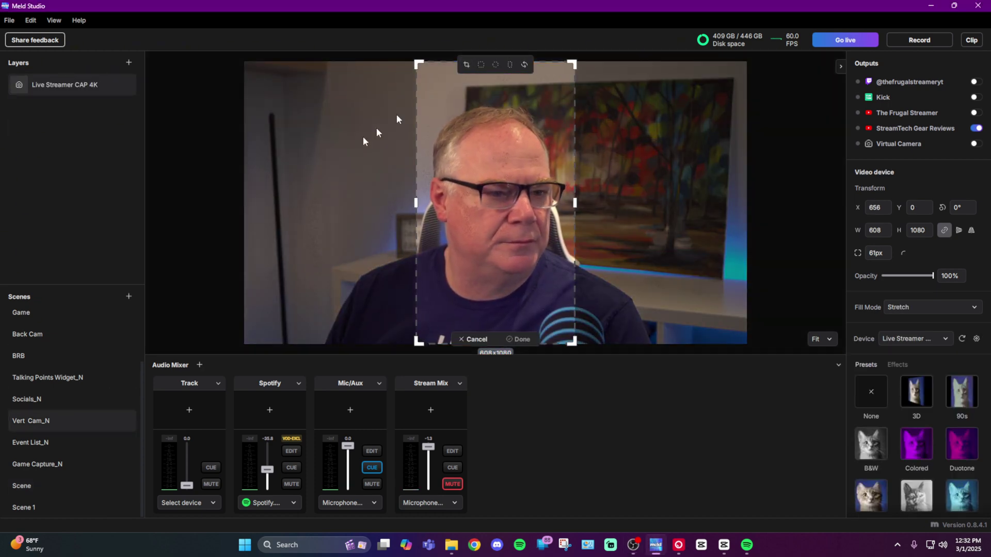
left_click(525, 64)
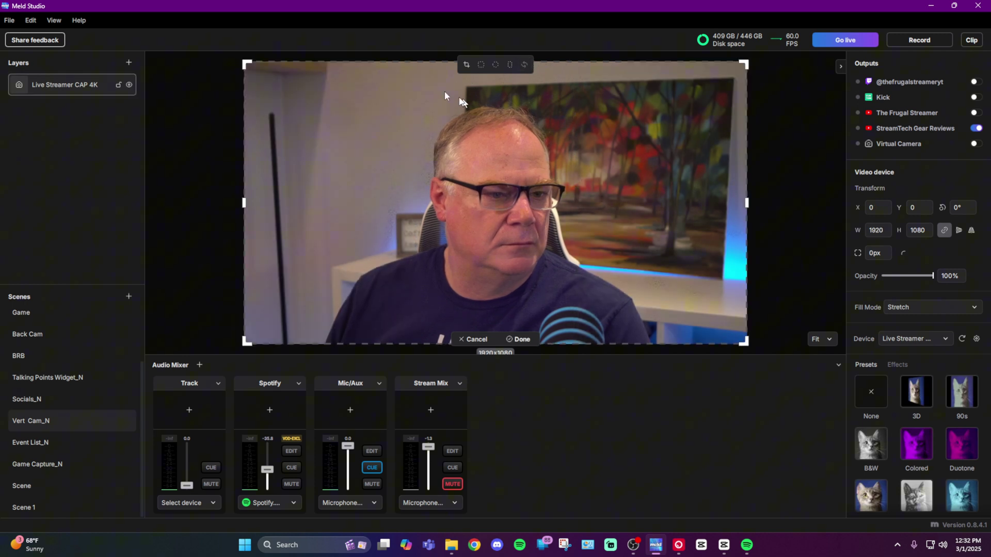
left_click(466, 63)
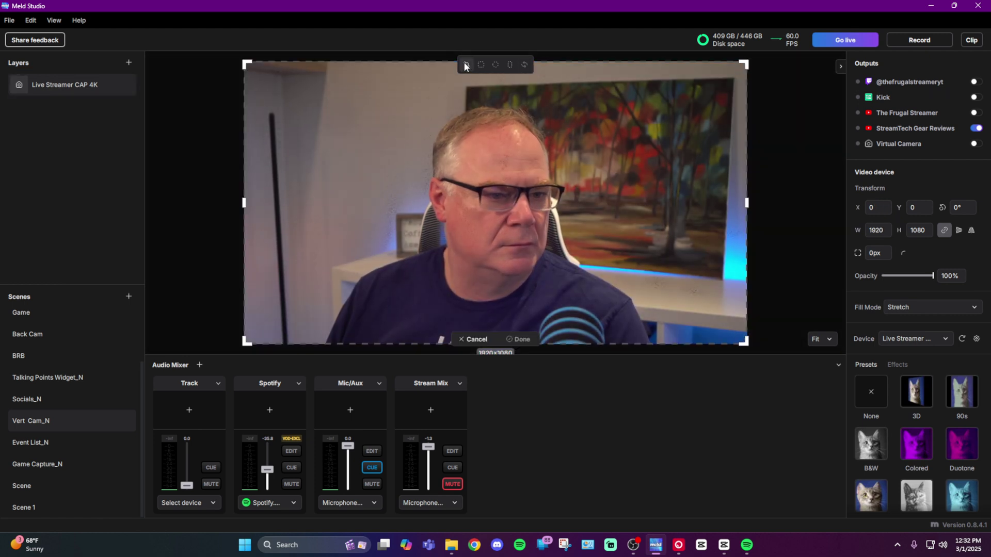
left_click_drag(241, 200, 341, 203)
left_click_drag(748, 203, 624, 203)
mouse_move(551, 202)
left_mouse_down()
mouse_move(609, 203)
mouse_move(568, 202)
left_mouse_up()
left_click(510, 65)
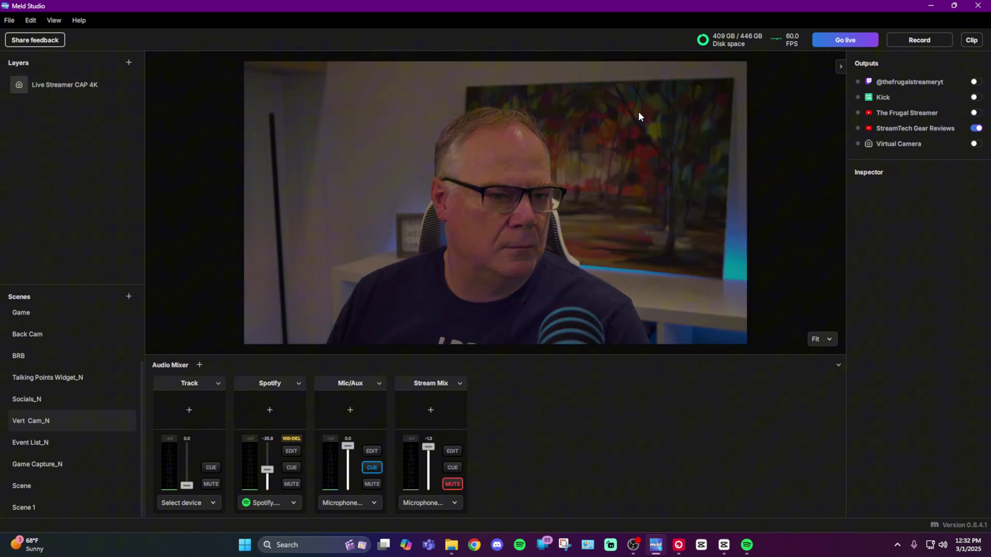
left_click(638, 111)
Try ellipse, circle and rounded-rectangle masks, keep the rounded portrait, and move Scene's webcam right
left_click(522, 128)
left_click(495, 65)
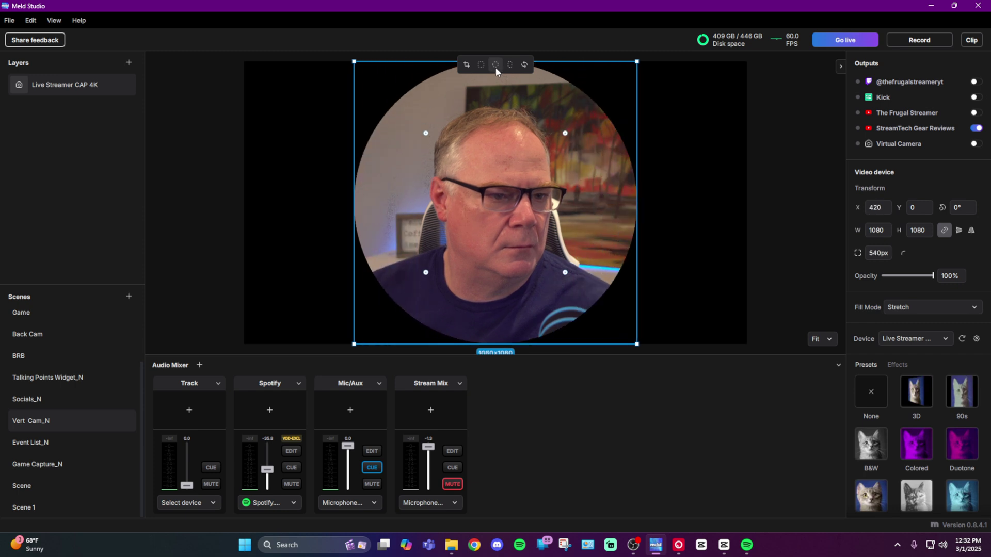
left_click(508, 65)
left_click(483, 64)
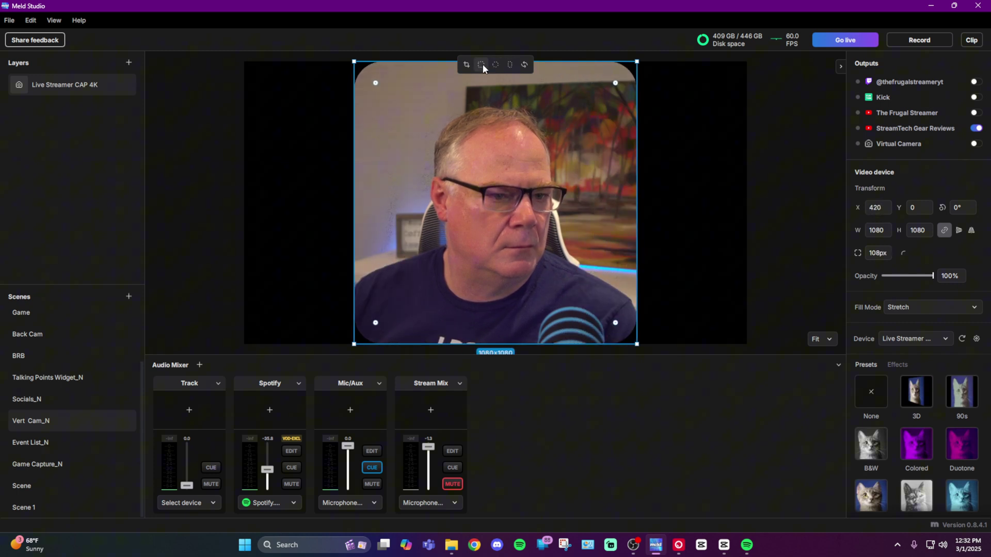
left_click(496, 65)
left_click(510, 63)
left_click(659, 102)
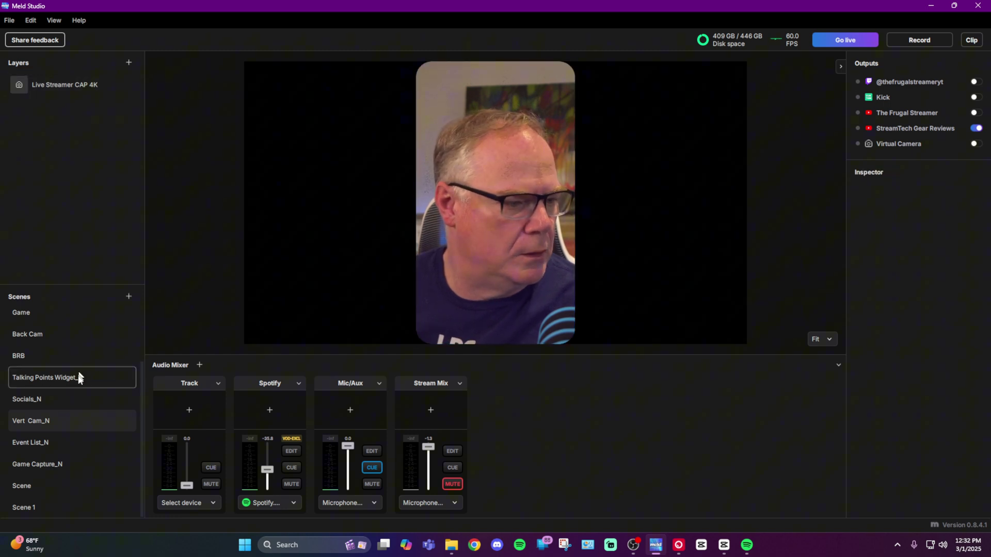
left_click(62, 484)
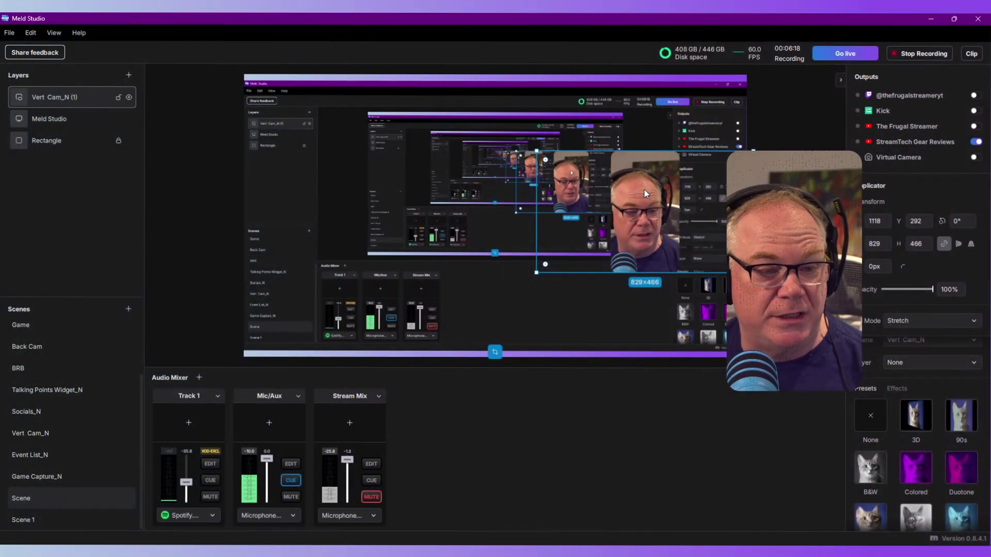
left_click_drag(645, 193, 695, 191)
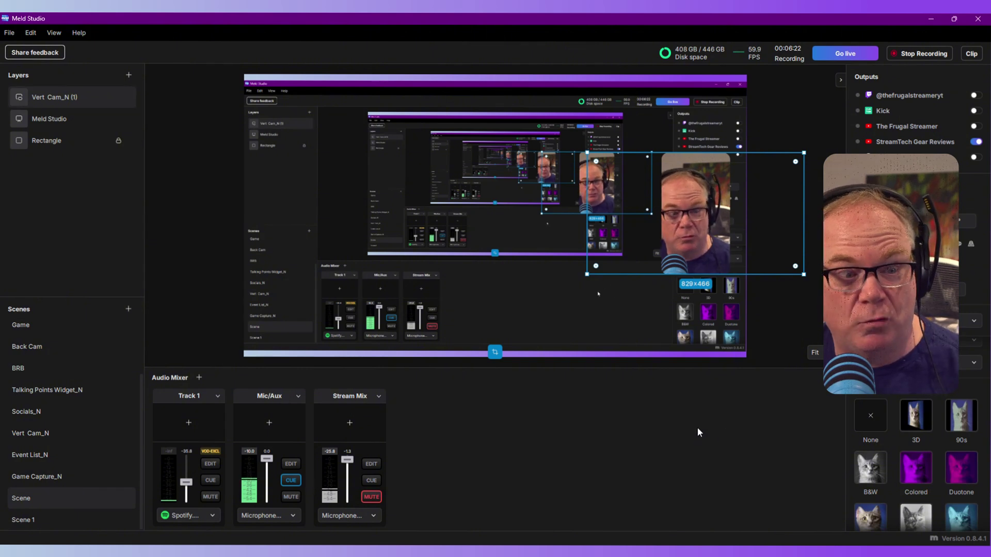
Nudge the webcam layer slightly right and switch to Scene 1
key("Right")
key("Right")
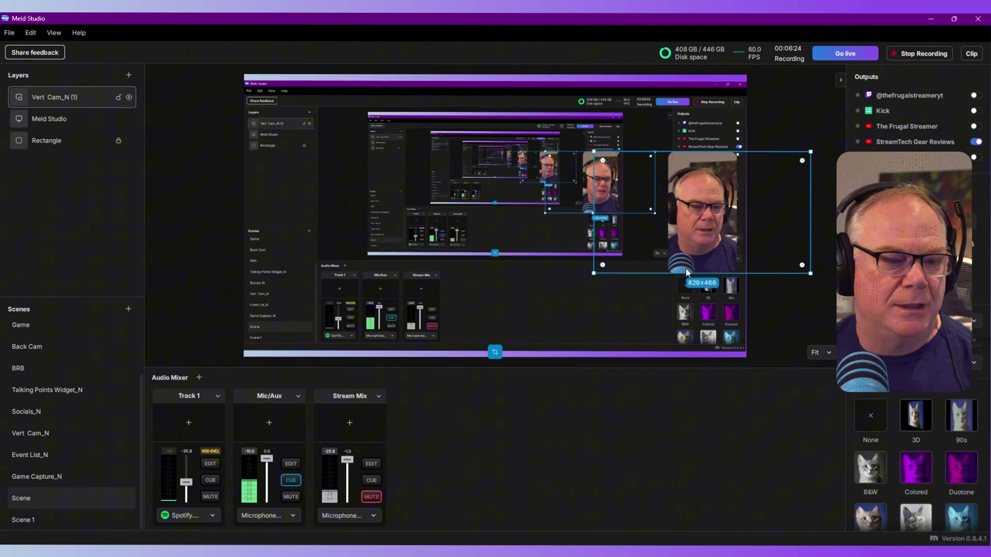
left_click(28, 528)
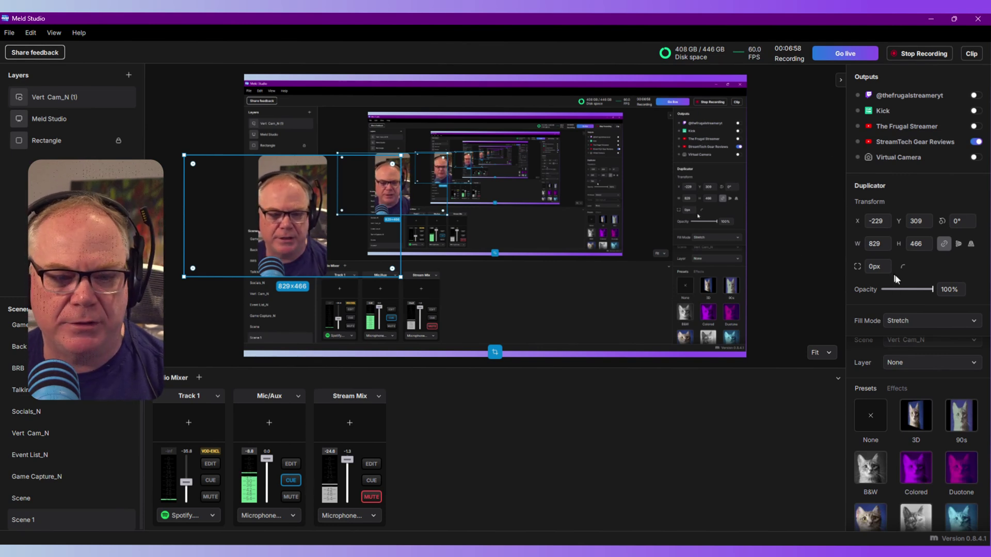
Reopen the right panel and browse the Duplicator layer's Effects list without adding any effect
left_click(841, 80)
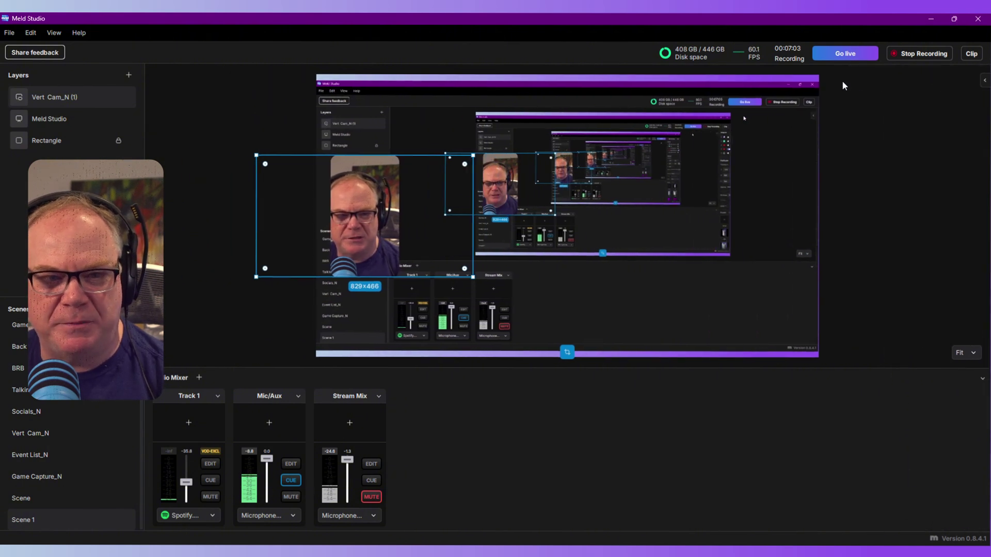
left_click(985, 82)
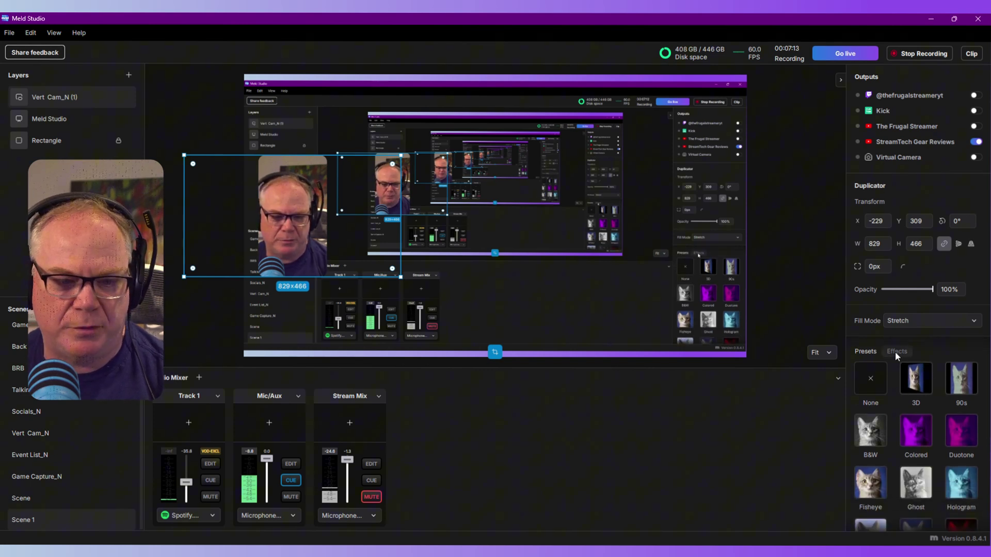
left_click(899, 398)
left_click(974, 401)
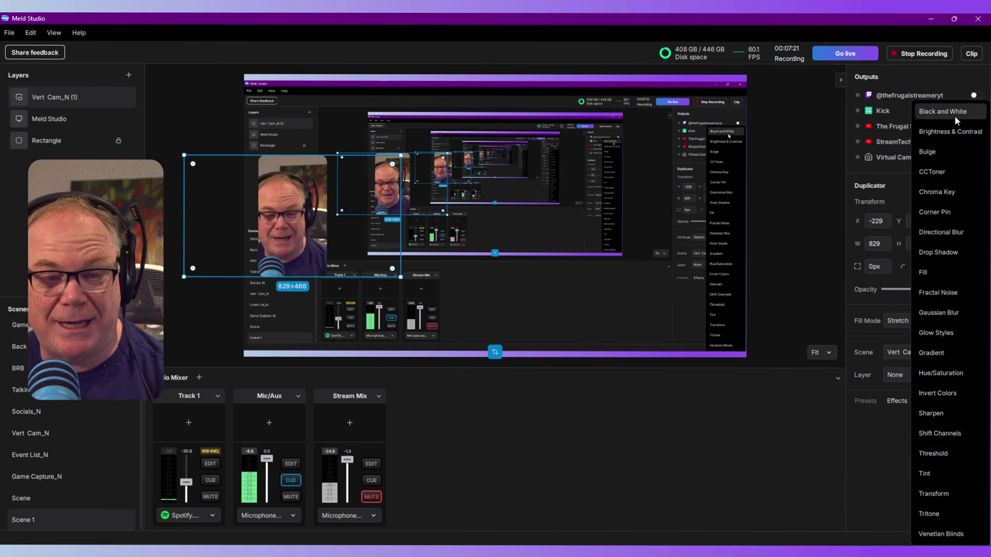
left_click(900, 487)
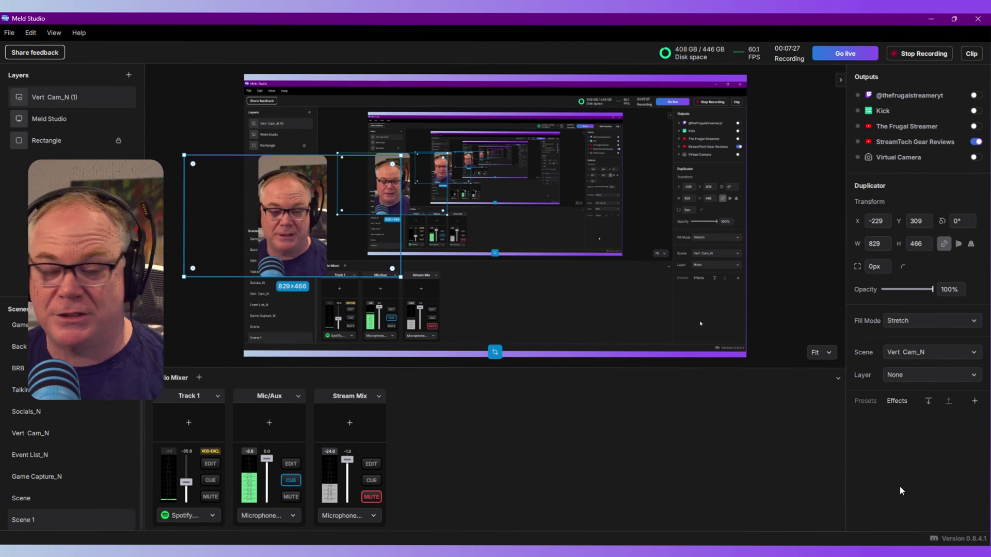
left_click(973, 402)
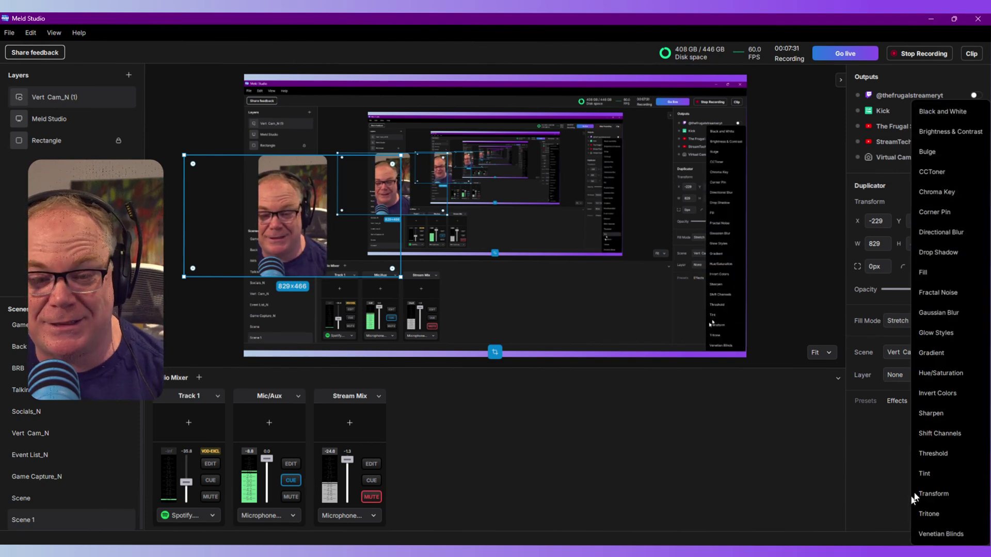
left_click(901, 484)
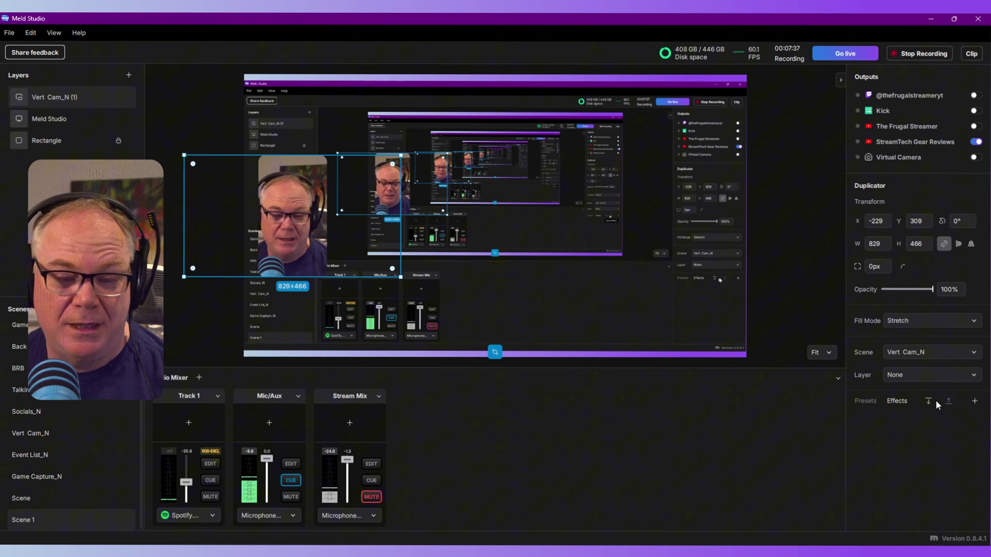
left_click(975, 401)
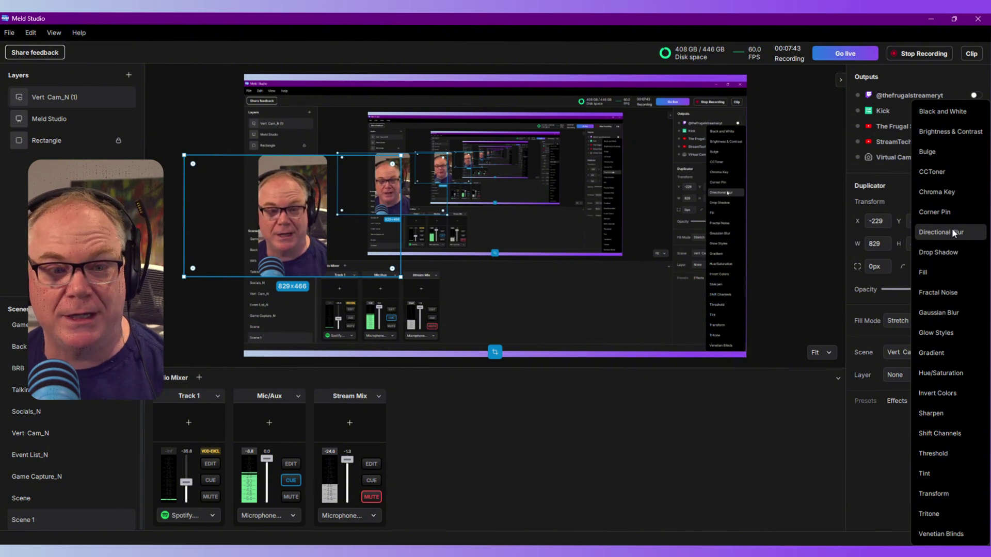
left_click(806, 500)
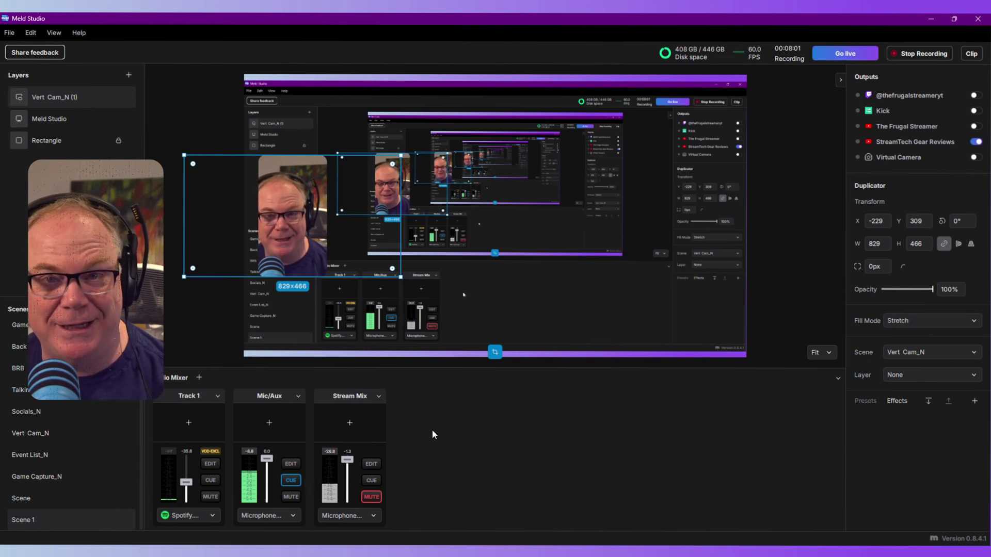
Add a new audio mixer track and browse its audio source choices without assigning one
left_click(198, 377)
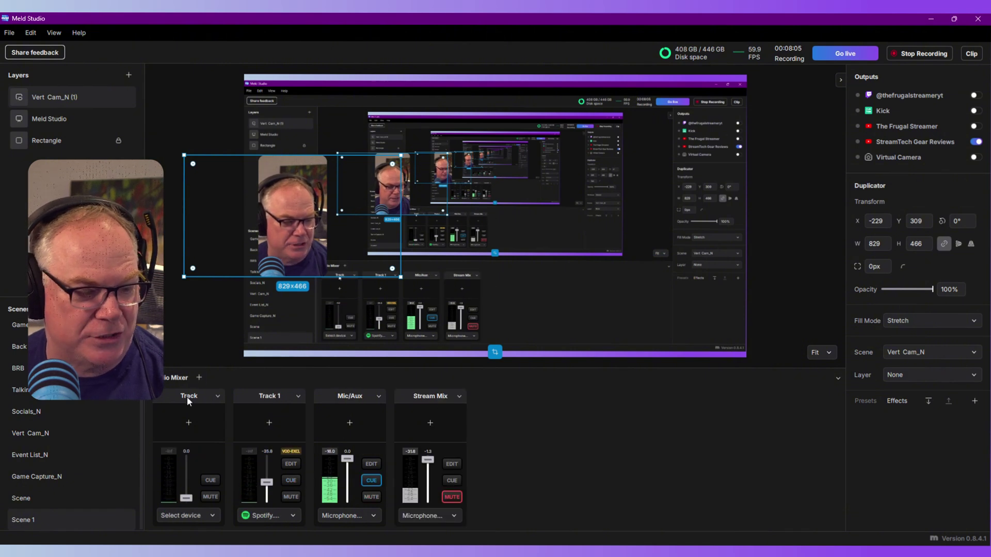
left_click(206, 515)
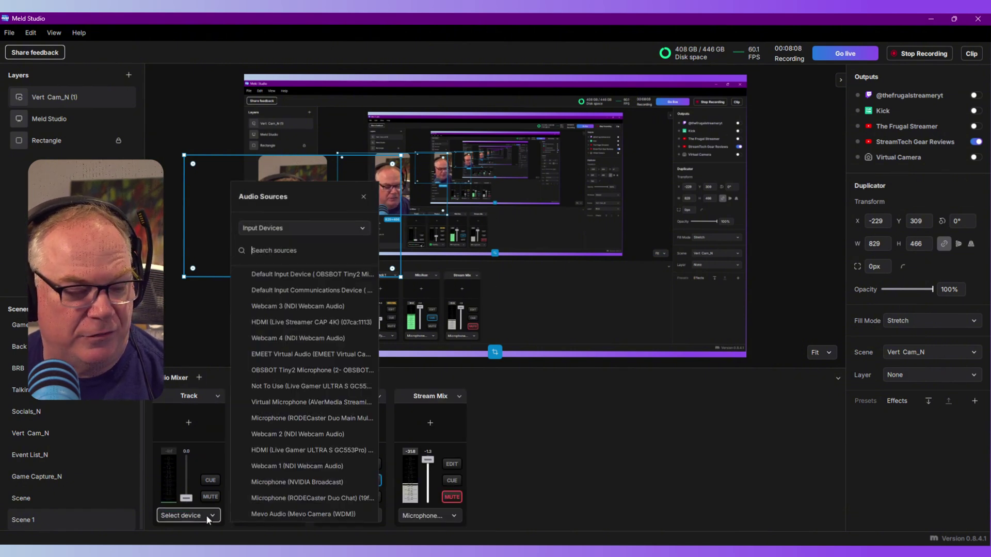
left_click(357, 228)
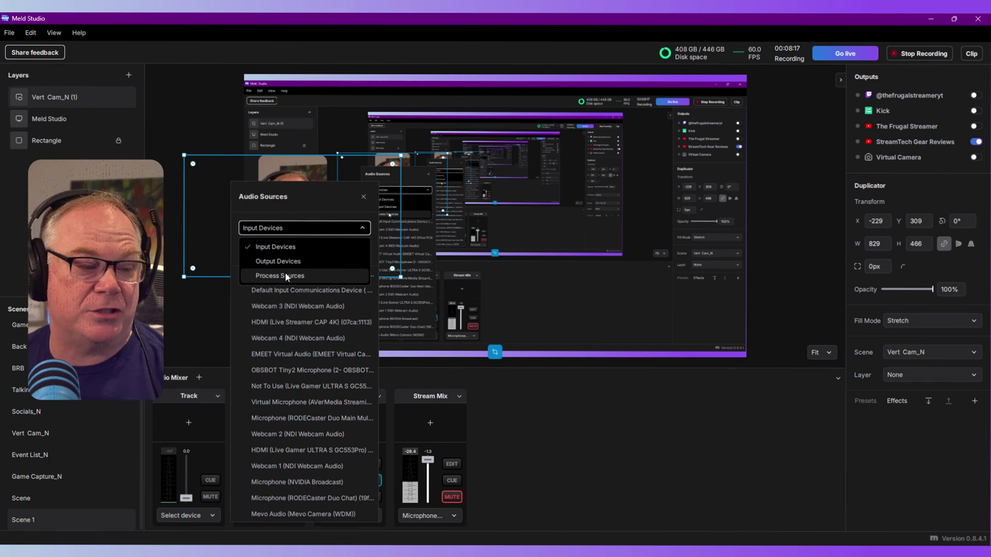
left_click(361, 195)
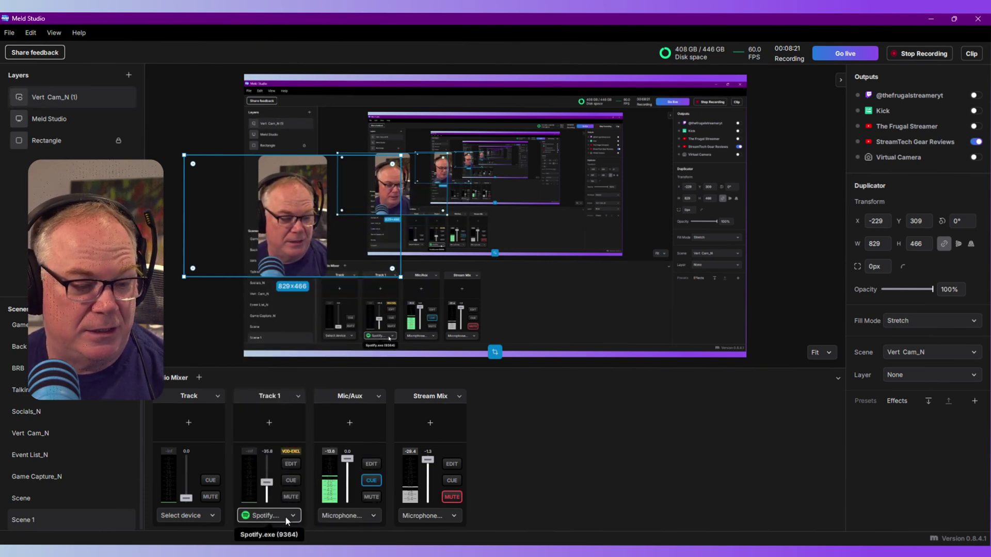
Rename Track 1 to 'Spotify' and bring up its track settings
left_click(300, 395)
left_click(324, 403)
type("Spotify")
key("Return")
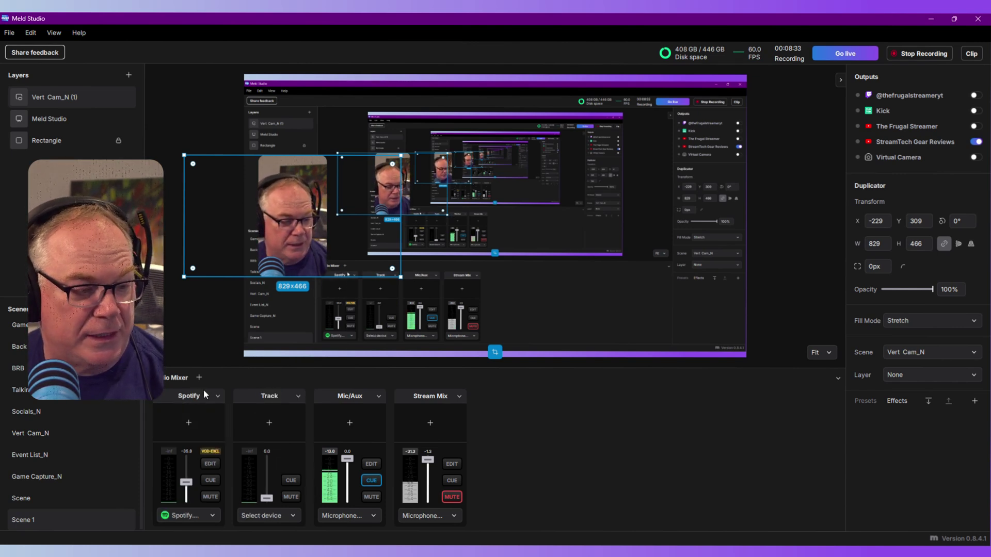
left_click(210, 463)
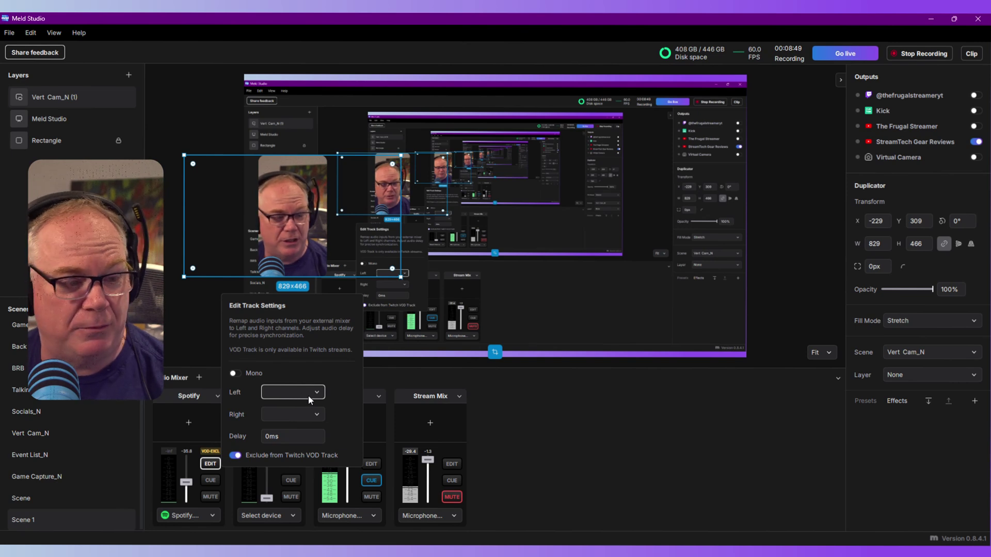
Close the Spotify Edit Track Settings popup
left_click(568, 450)
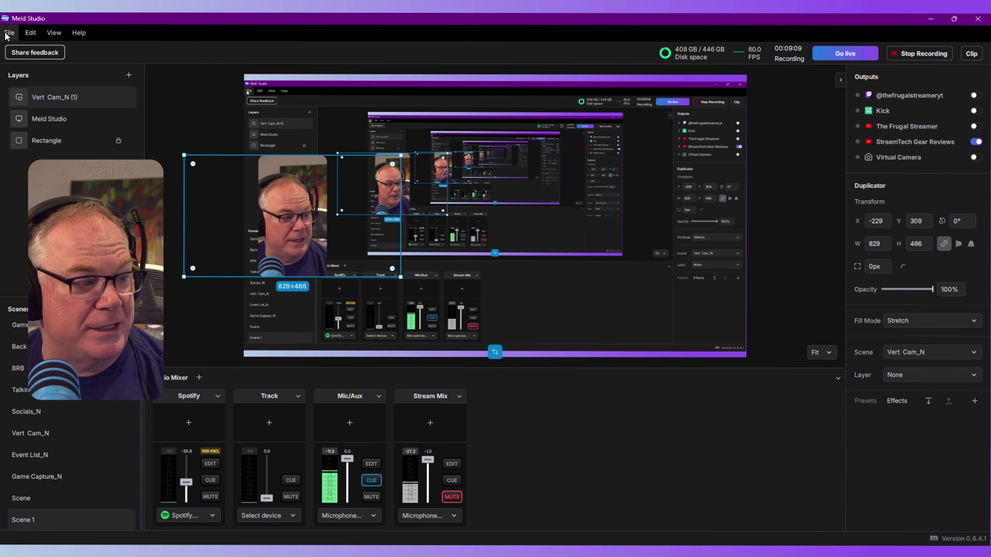
Open Settings with Ctrl+, and view the Audio, General, Plugins and Advanced pages
key("ctrl+comma")
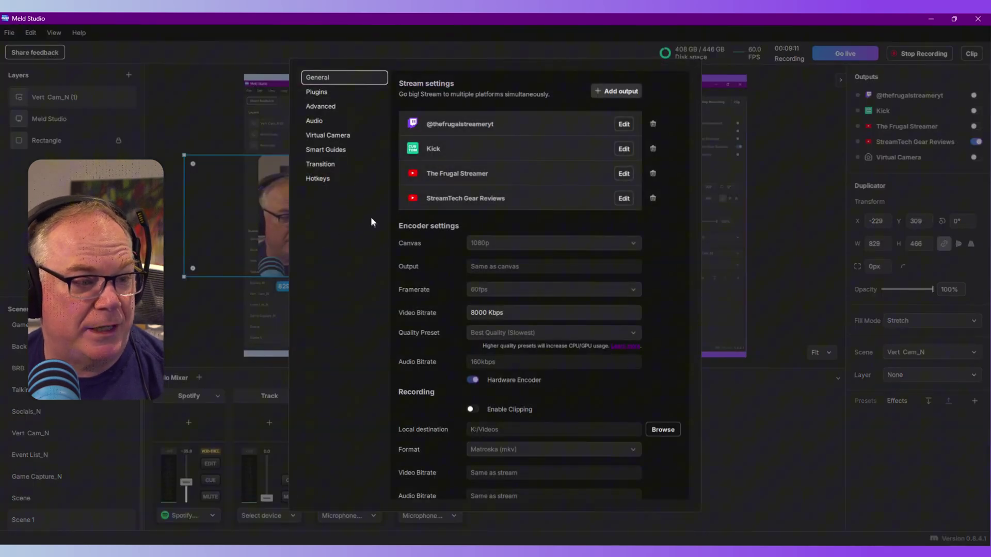
left_click(325, 121)
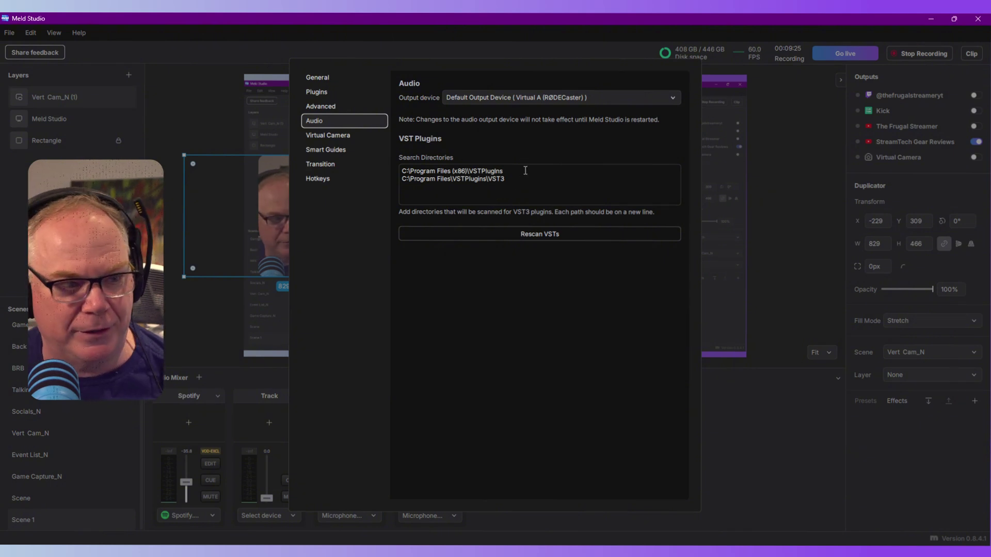
left_click(338, 78)
left_click(332, 93)
left_click(331, 108)
left_click(327, 122)
Browse the Virtual Camera, Smart Guides, Transition and Hotkeys pages, then step back to General
left_click(327, 133)
left_click(329, 150)
left_click(323, 165)
left_click(325, 179)
left_click(325, 164)
left_click(327, 150)
left_click(326, 137)
left_click(317, 122)
left_click(317, 106)
left_click(317, 92)
left_click(317, 78)
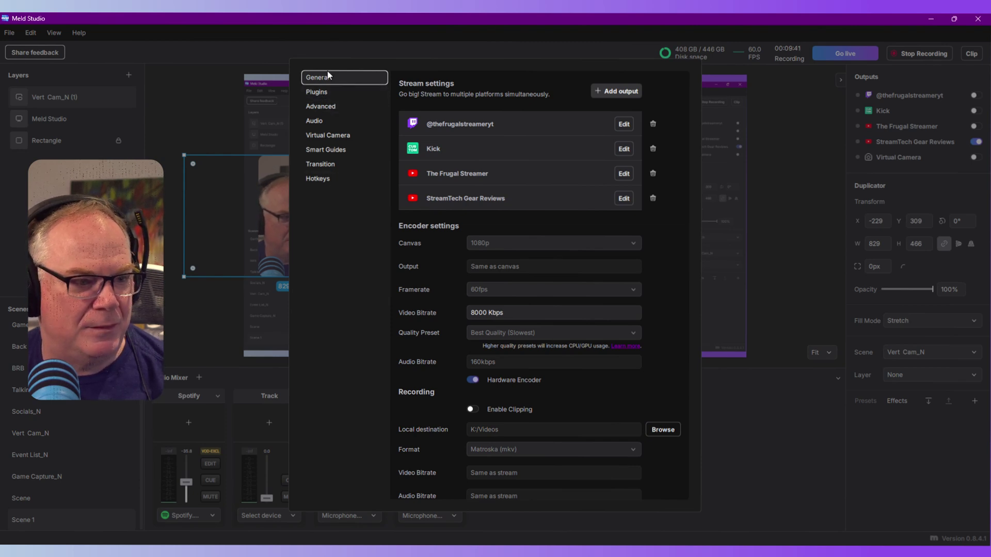
scroll(453, 226, "down", 2)
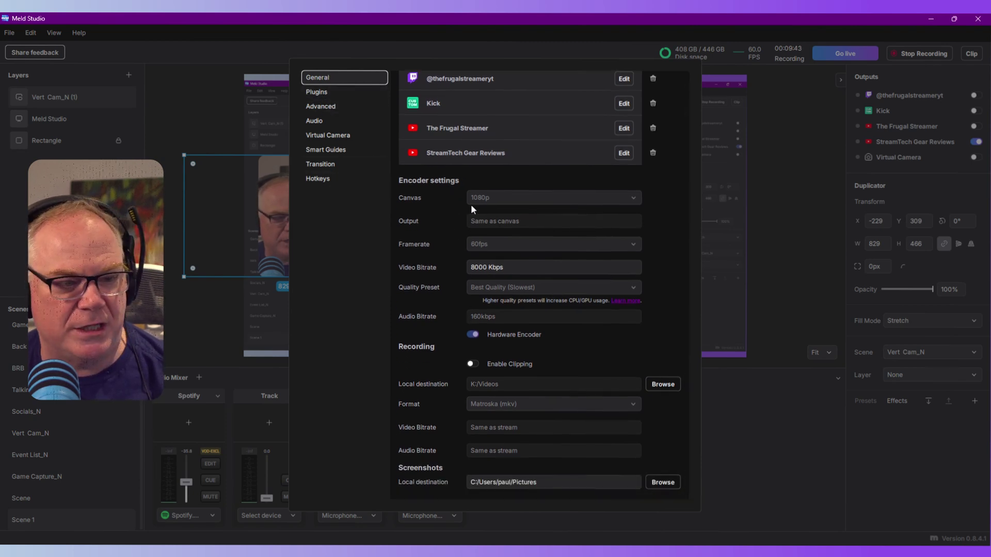
scroll(457, 202, "up", 2)
scroll(457, 202, "down", 2)
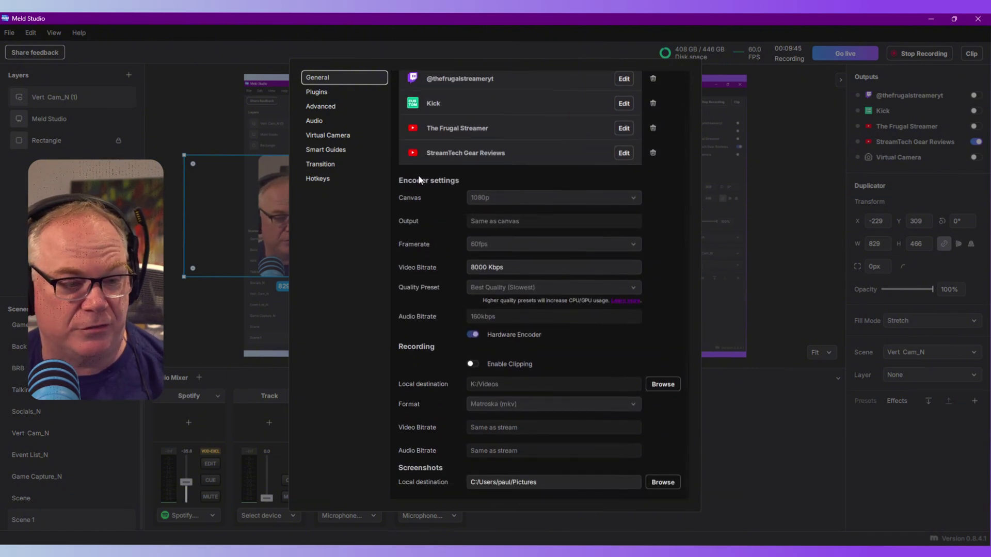